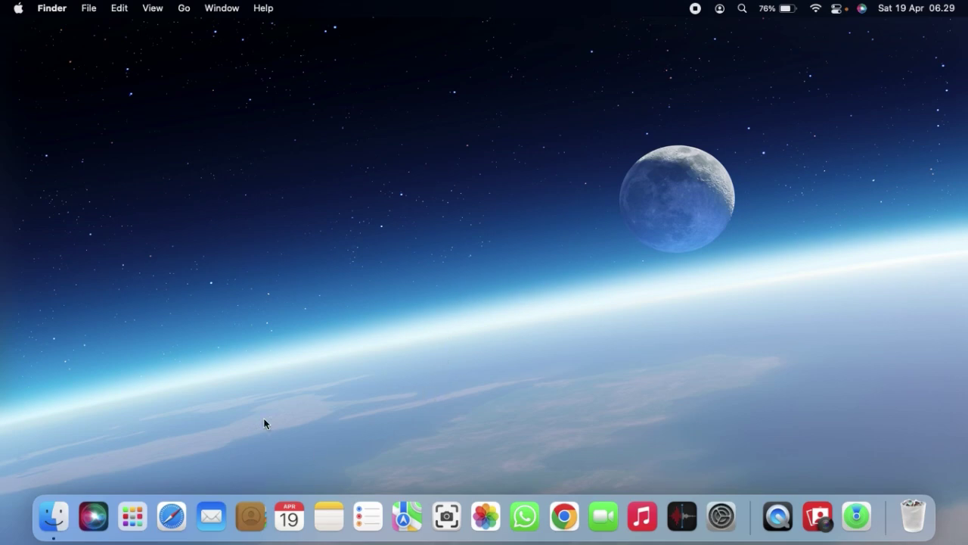
Step: Launch Find My from Launchpad, browse People, Devices and Items, and settle on Devices
left_click(123, 516)
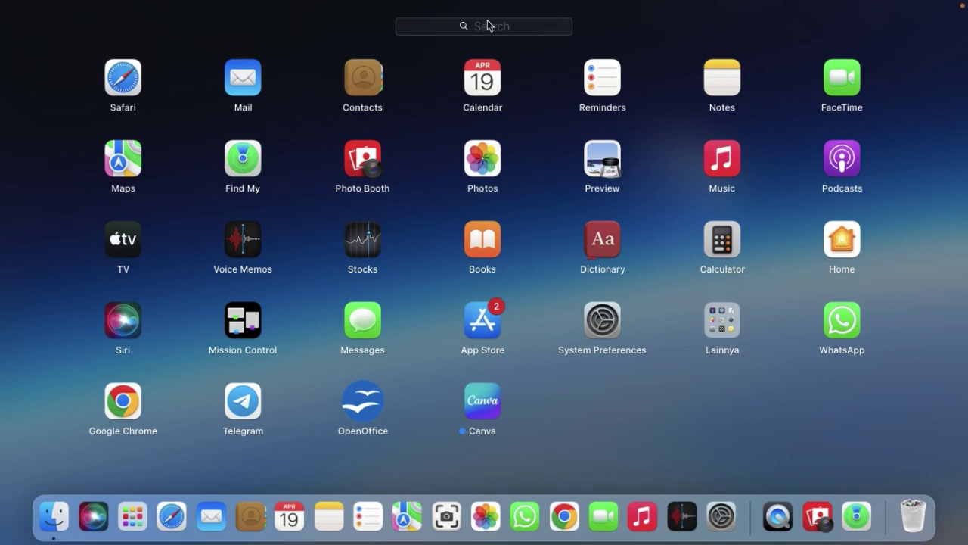
left_click(239, 165)
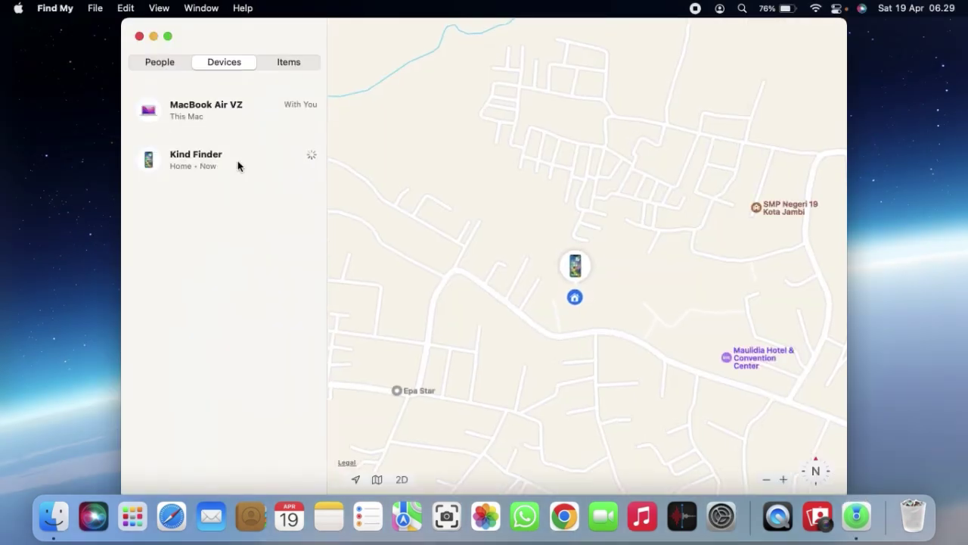
left_click(161, 63)
left_click(224, 64)
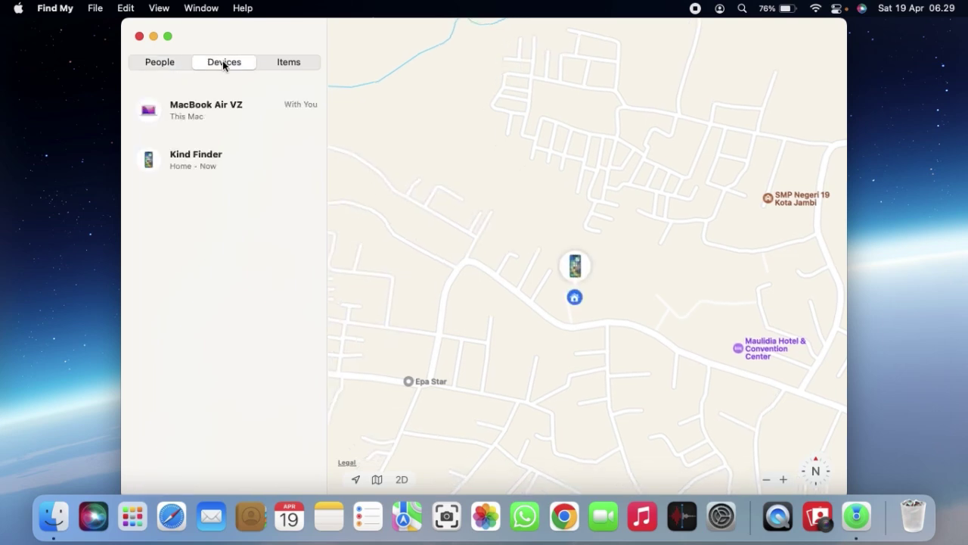
left_click(288, 66)
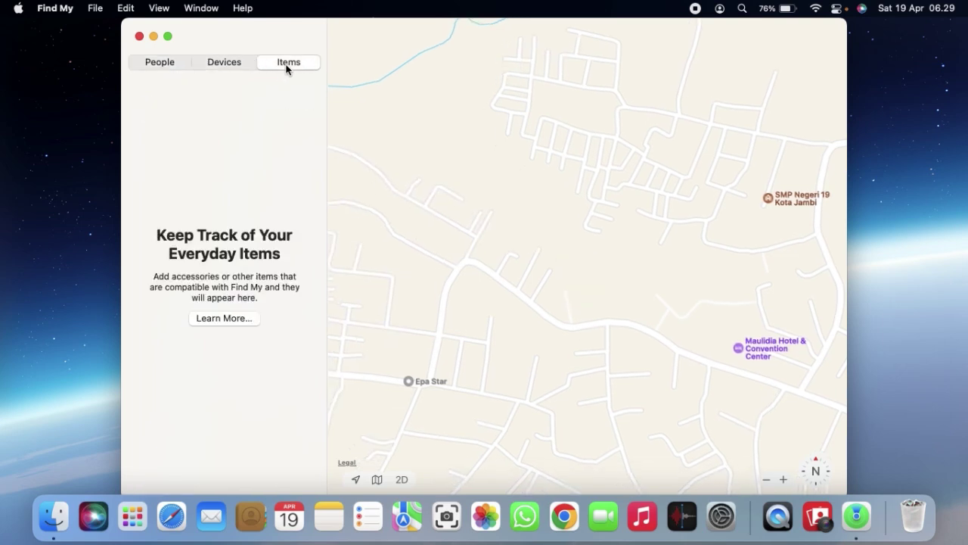
left_click(228, 62)
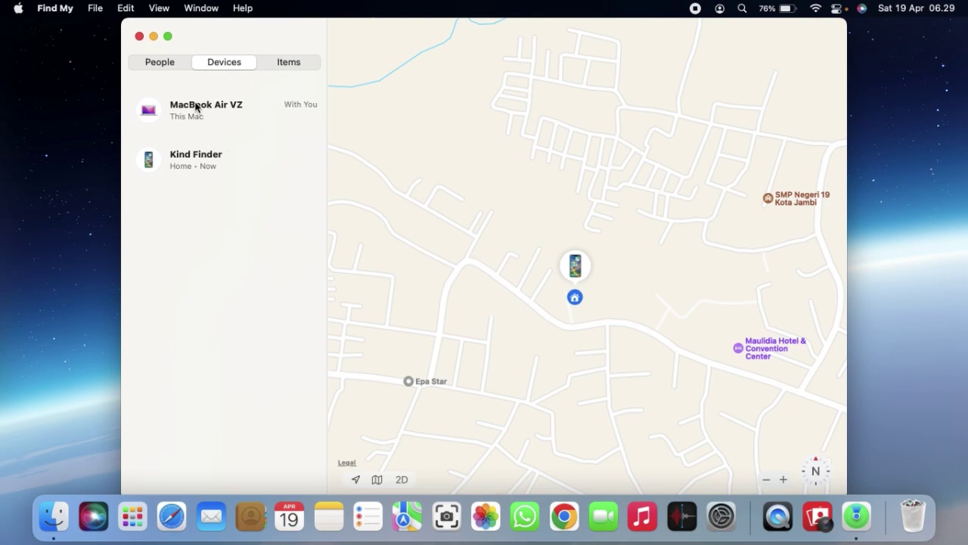
Step: Select the Kind Finder phone, make Find My full screen, and open the phone's details
left_click(188, 161)
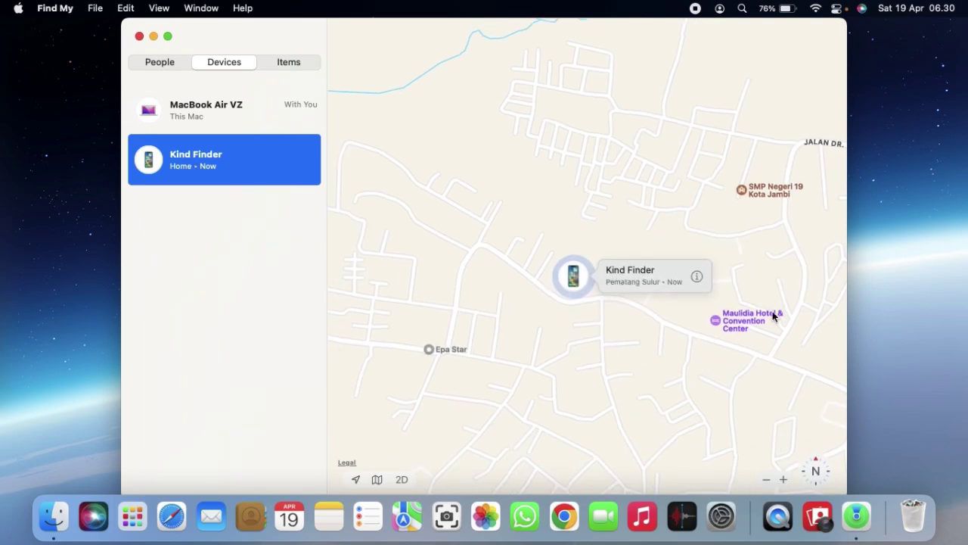
left_click(169, 35)
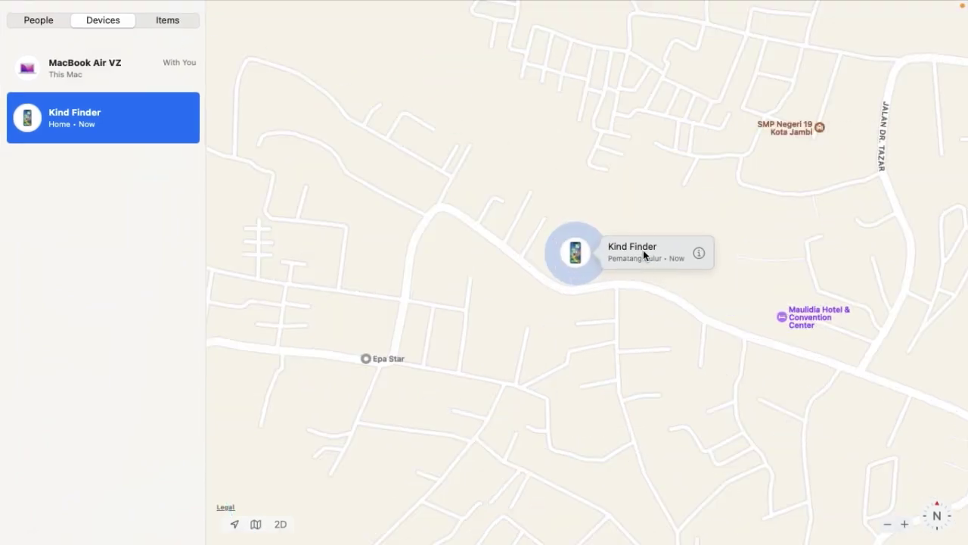
left_click(699, 253)
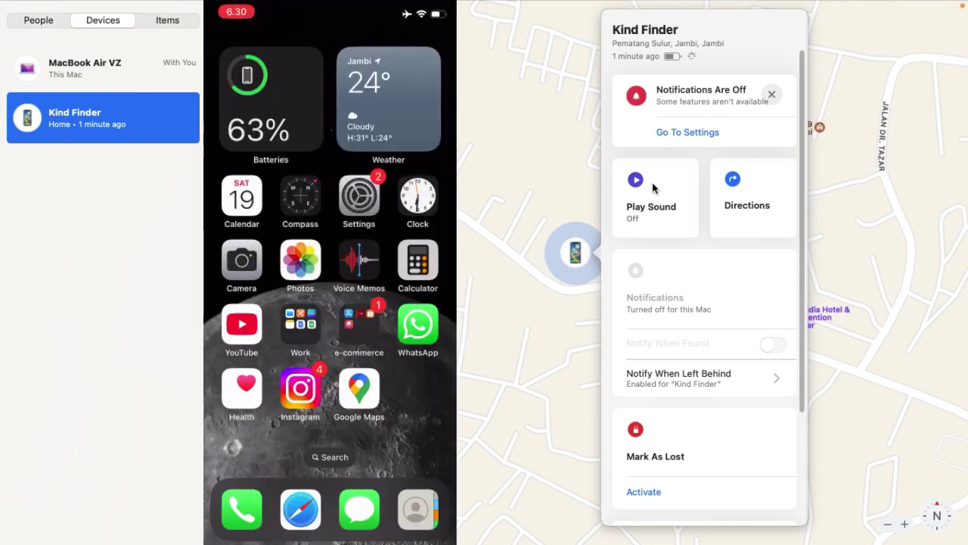
Step: Start Play Sound on the Kind Finder phone, then turn it off again
left_click(636, 183)
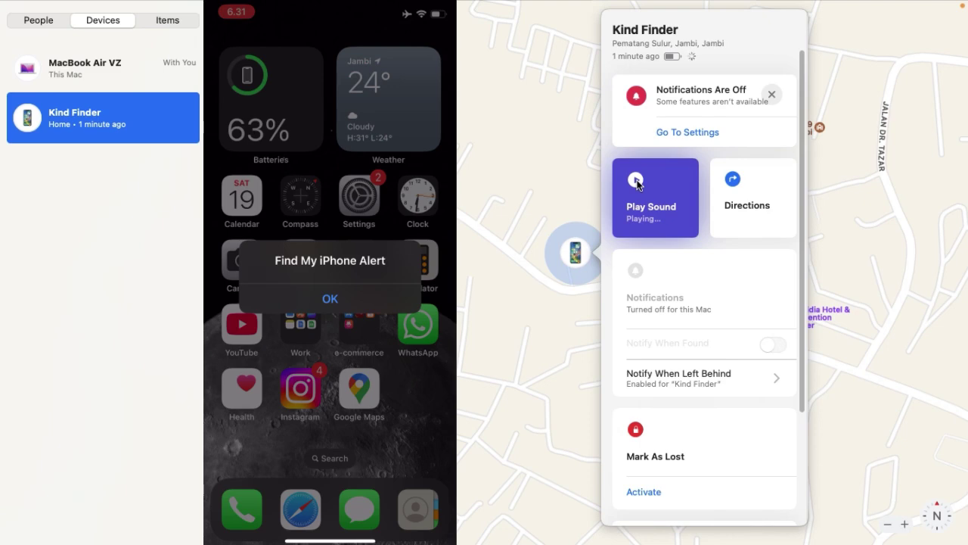
left_click(637, 183)
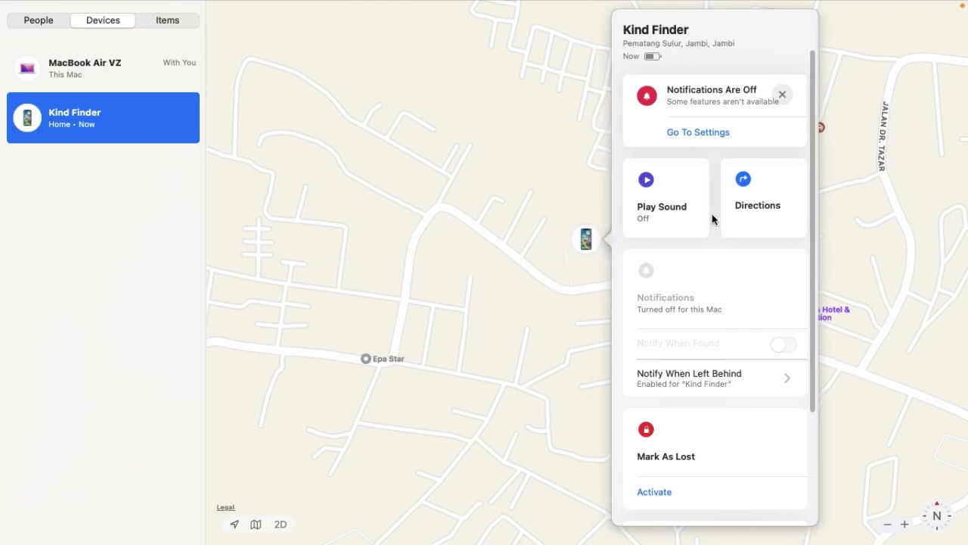
Step: View directions to the phone in Maps, close Maps, and return to Find My
left_click(753, 190)
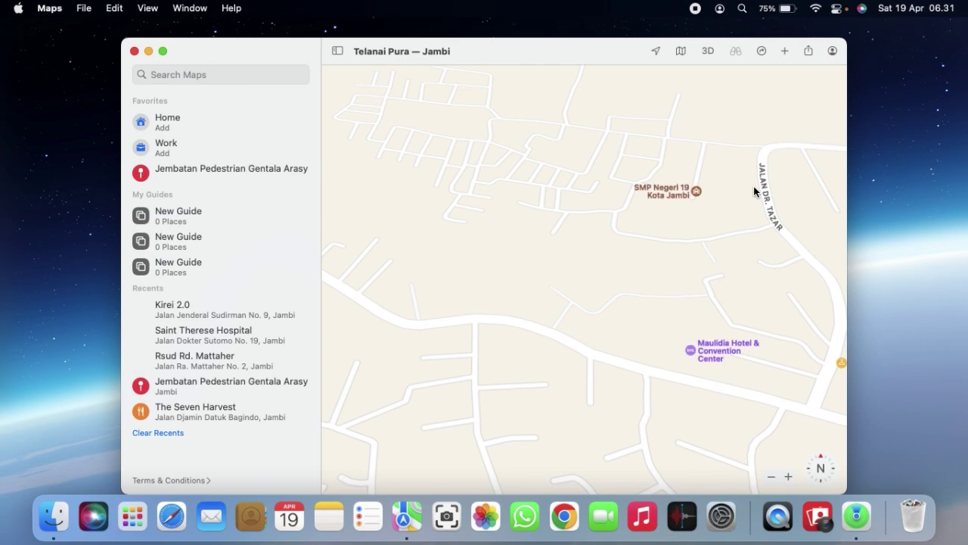
left_click(134, 51)
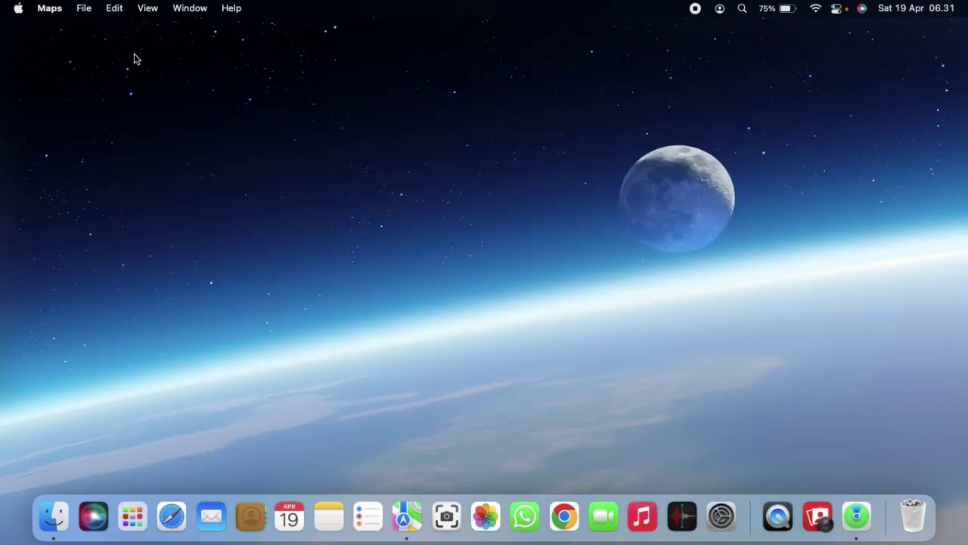
left_click(403, 519)
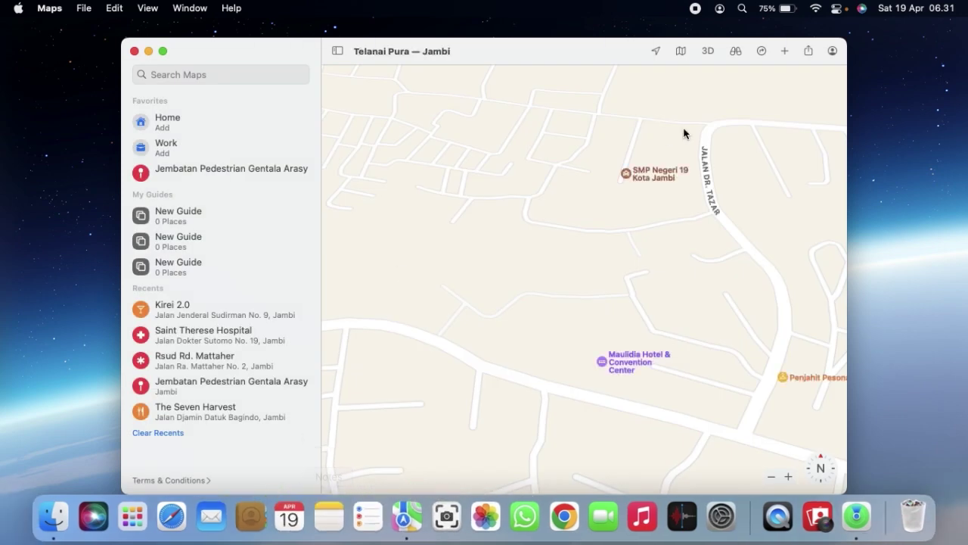
left_click(134, 52)
left_click(133, 514)
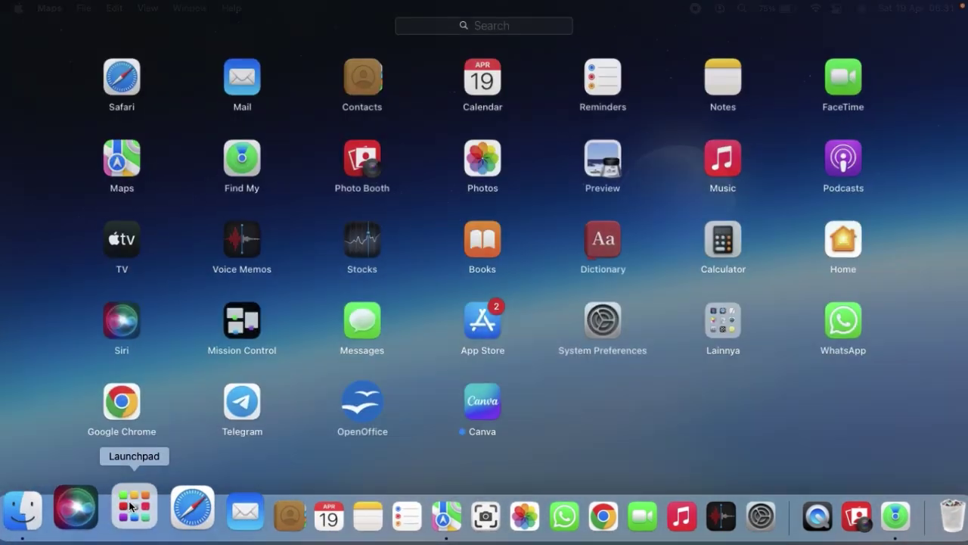
left_click(856, 516)
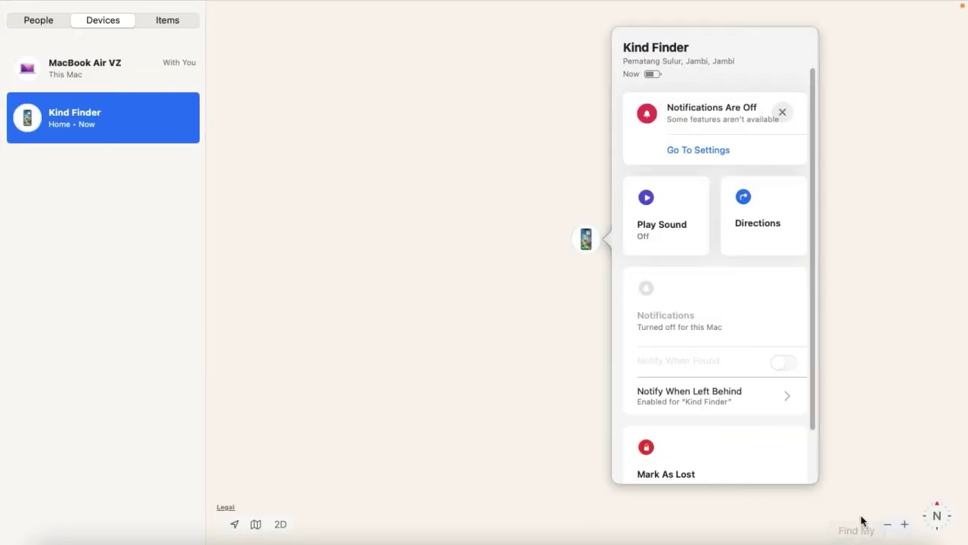
Step: Follow the notifications-off prompt through Go To Settings to System Preferences
scroll(743, 345, "down", 3)
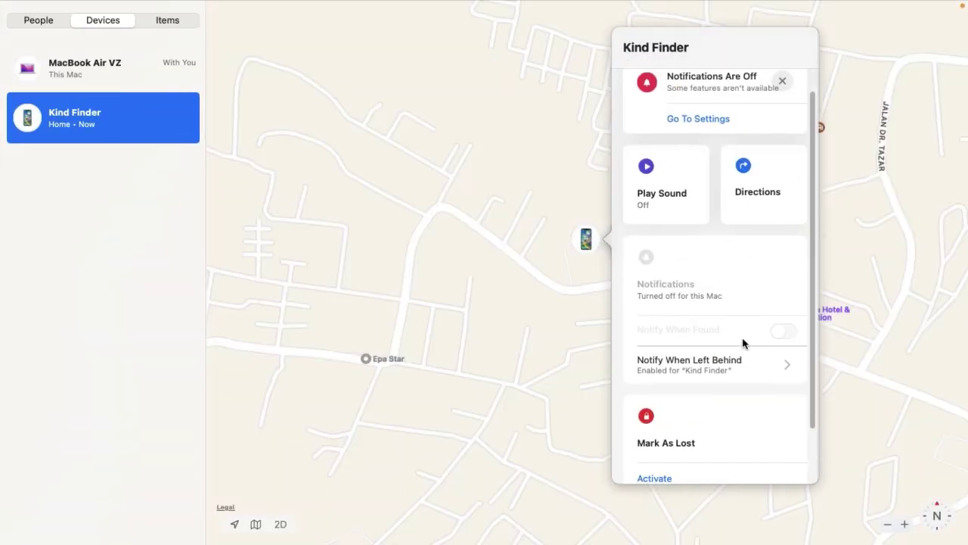
scroll(743, 345, "down", 2)
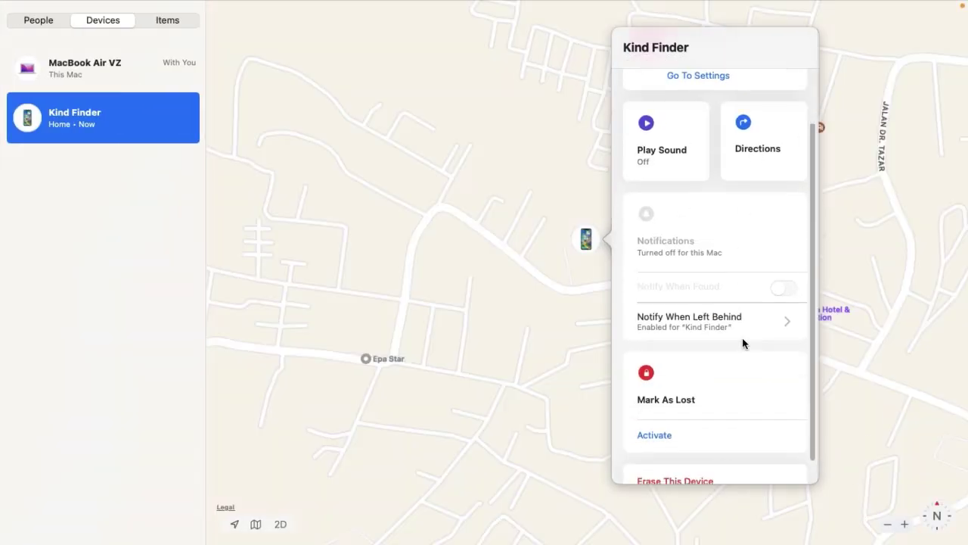
scroll(700, 327, "up", 1)
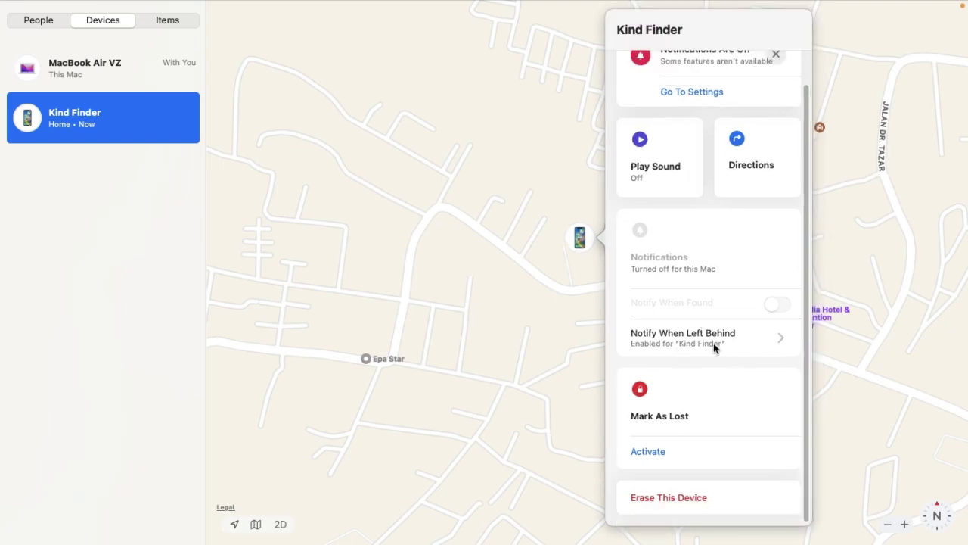
left_click(715, 340)
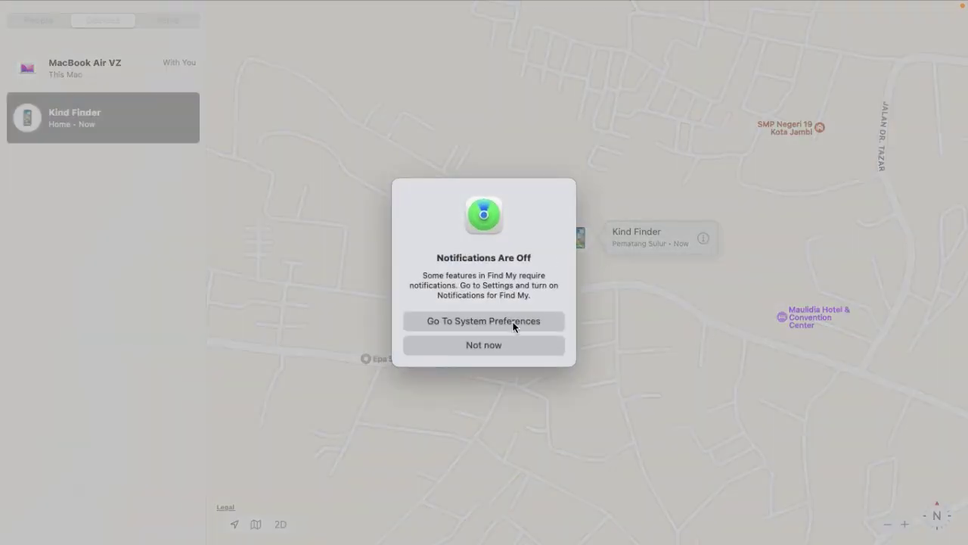
left_click(513, 322)
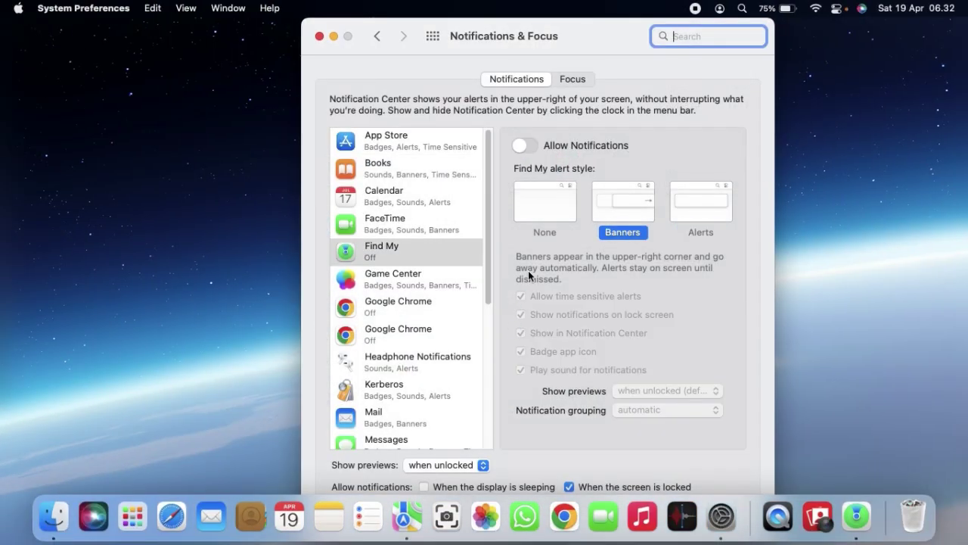
Step: Turn on Allow Notifications for Find My and close System Preferences
left_click(524, 149)
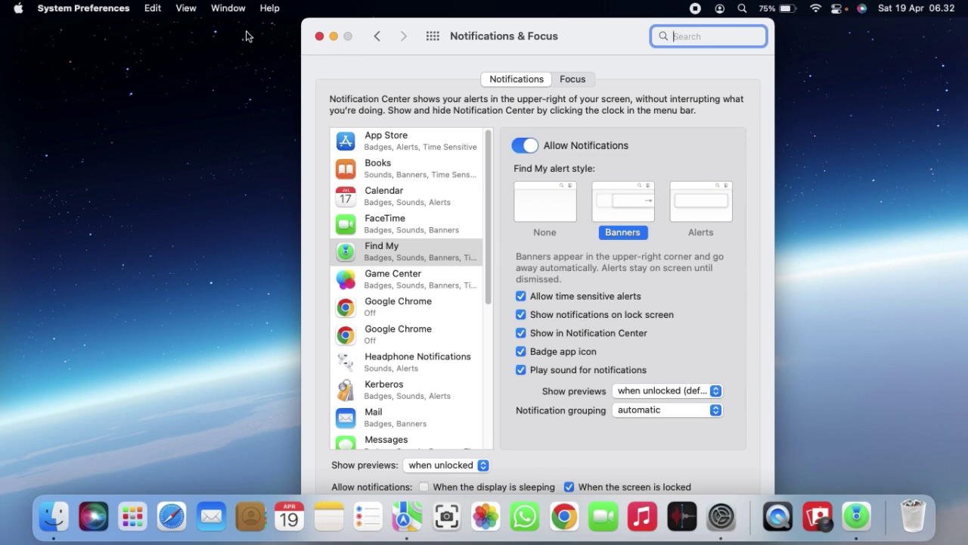
left_click(319, 35)
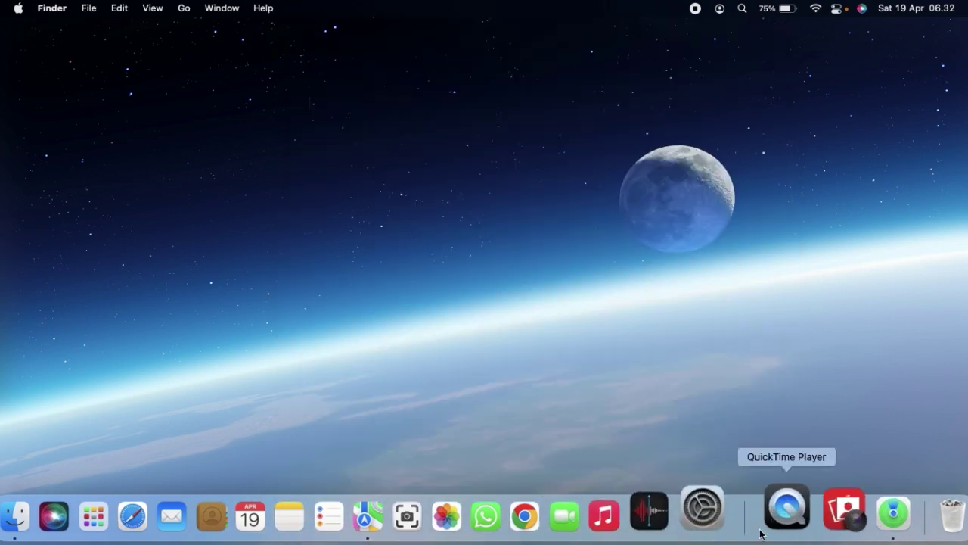
Step: Reopen the Kind Finder details from the Dock and choose Activate under Mark As Lost
left_click(854, 514)
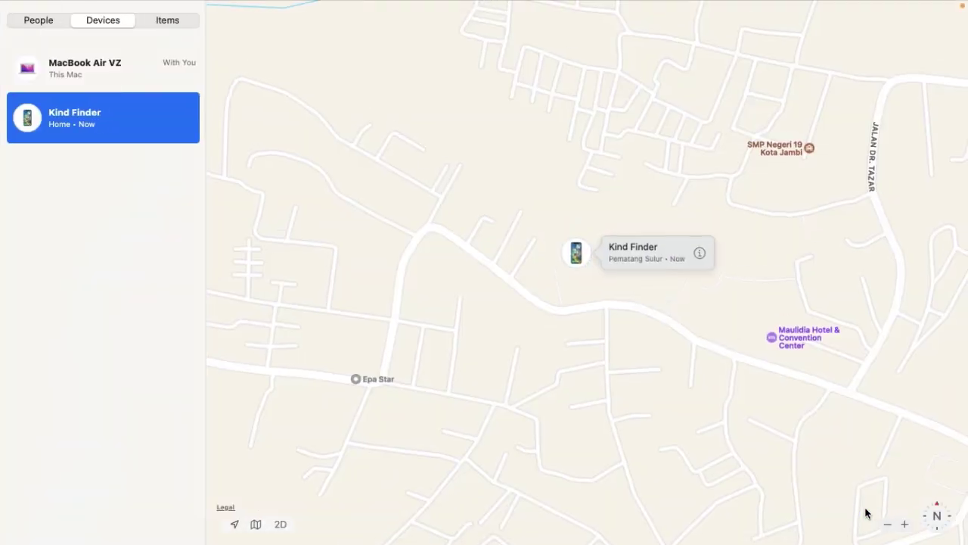
left_click(699, 255)
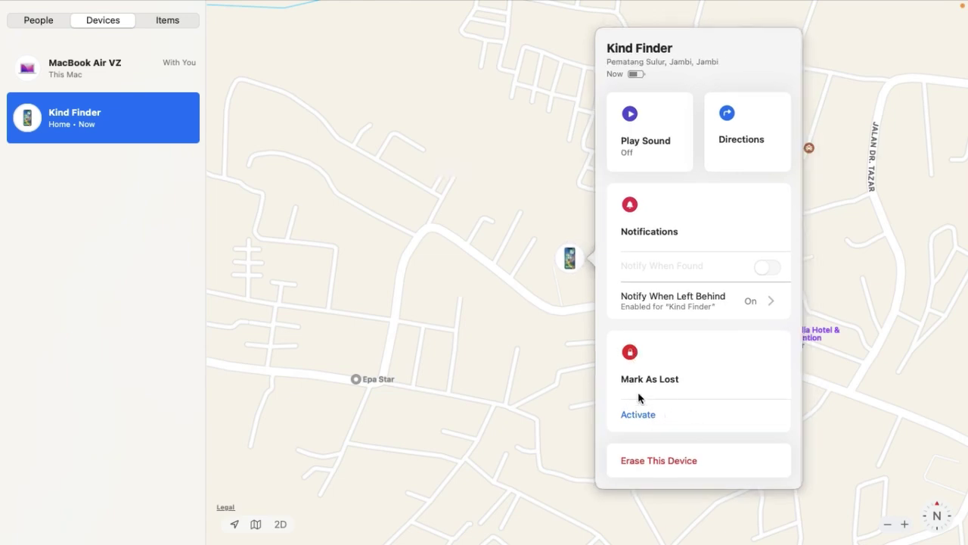
left_click(650, 416)
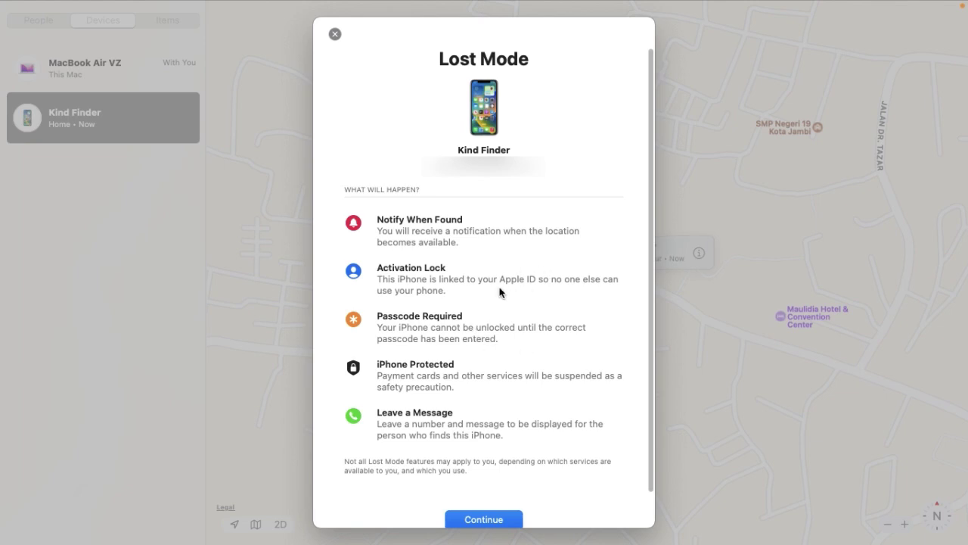
Step: Dismiss the Lost Mode sheet without activating and reopen the Kind Finder details
scroll(432, 331, "down", 1)
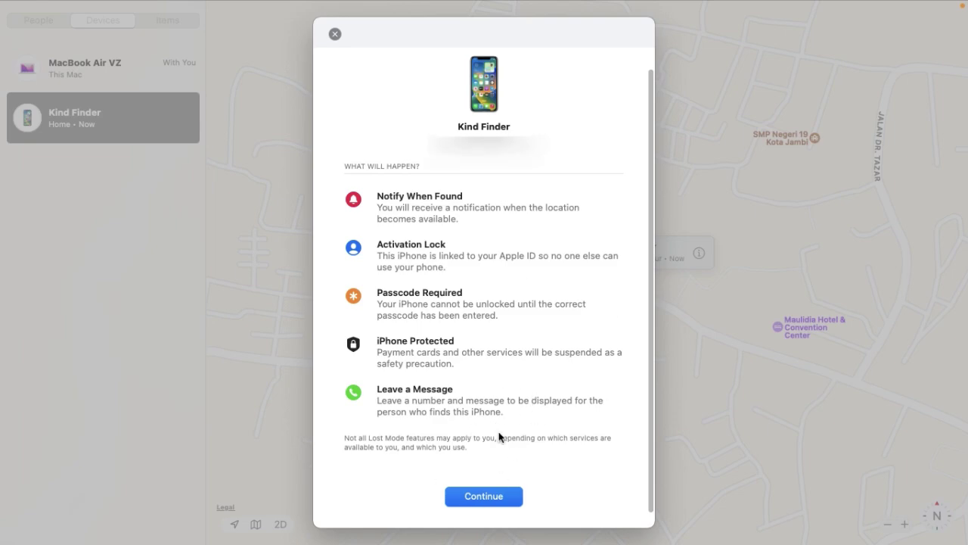
left_click(335, 50)
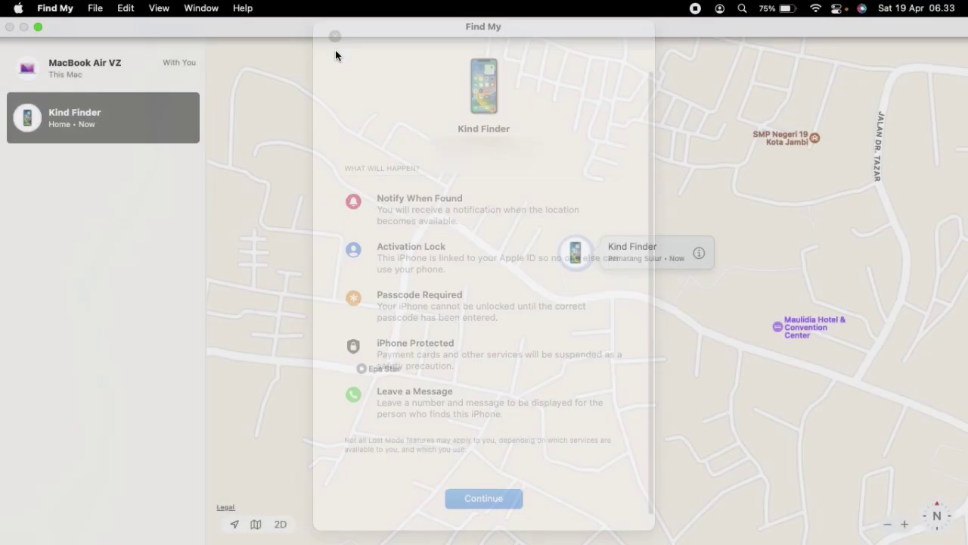
left_click(139, 143)
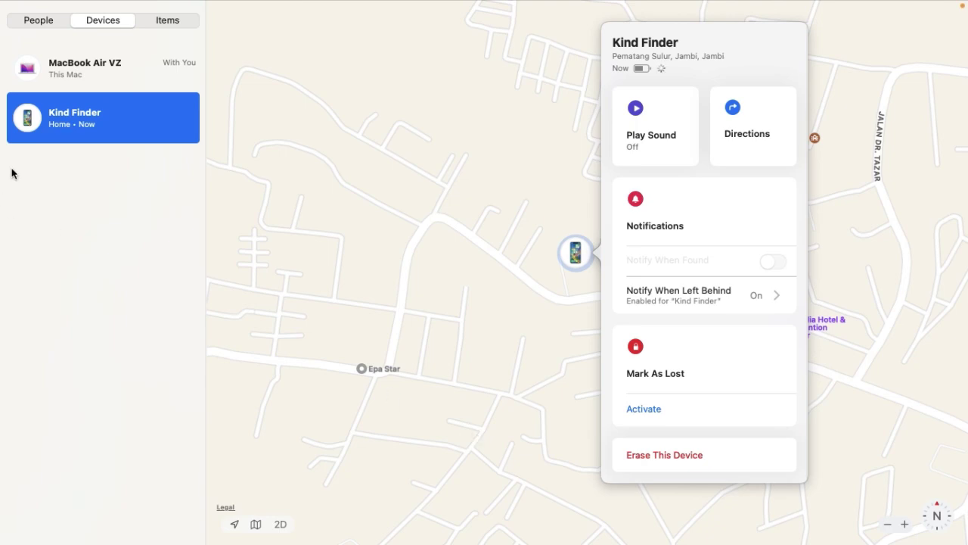
Step: Close the Kind Finder details and the full-screen Find My window
mouse_move(233, 5)
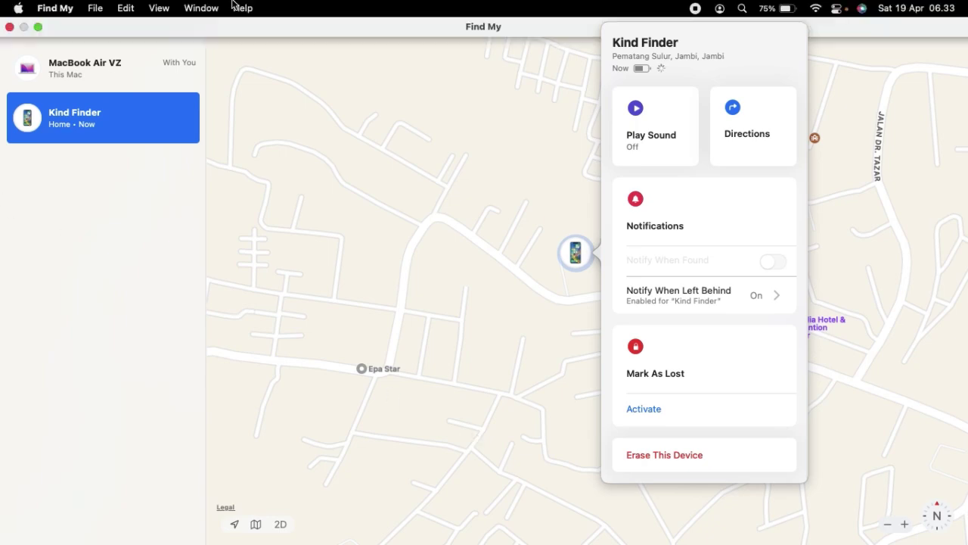
left_click(9, 28)
left_click(9, 27)
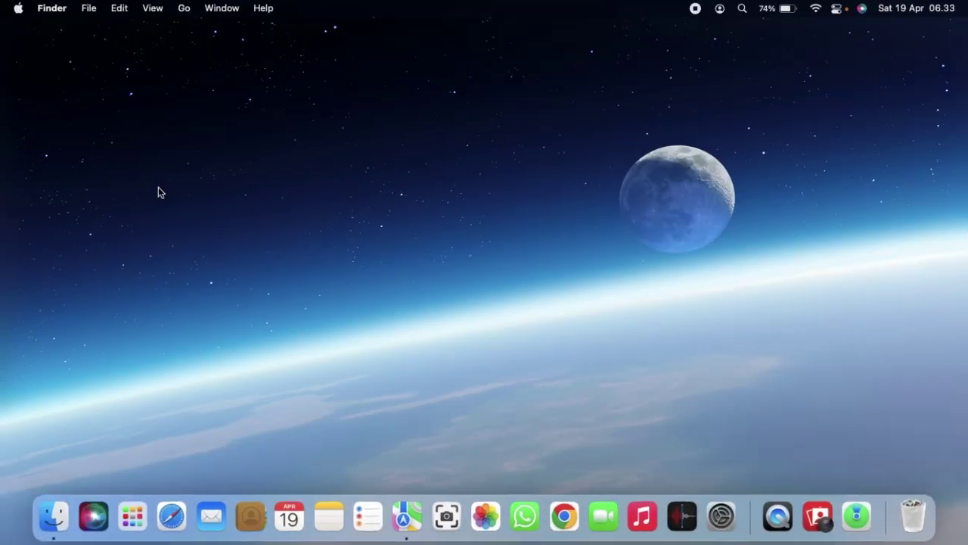